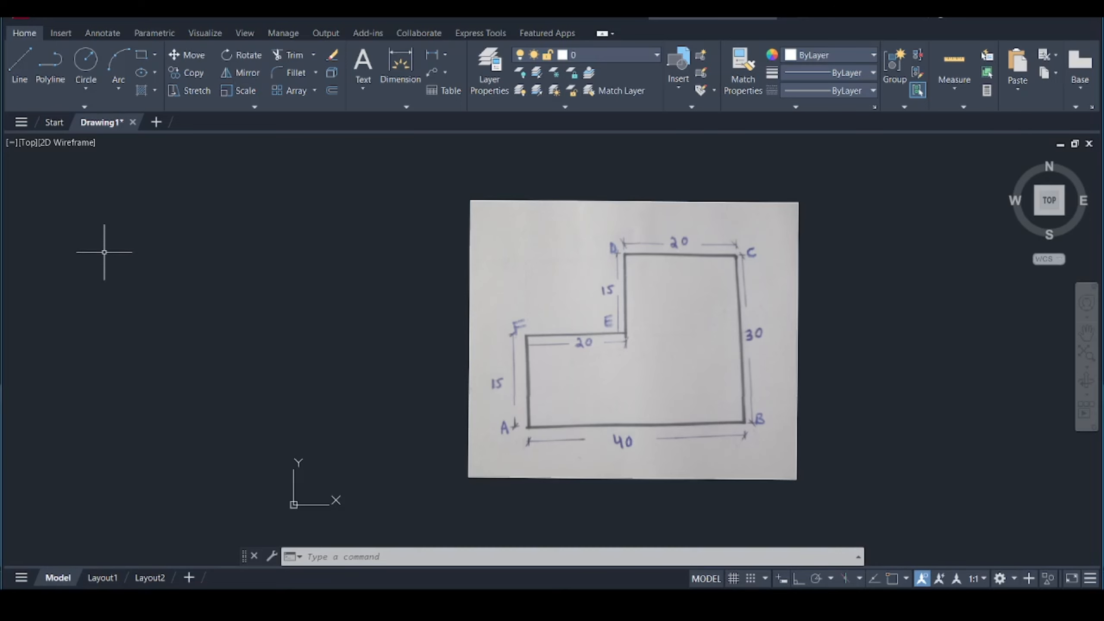
Draw the outline's bottom edge AB with the Line command, from point 0,0 to point 40,0
left_click(13, 76)
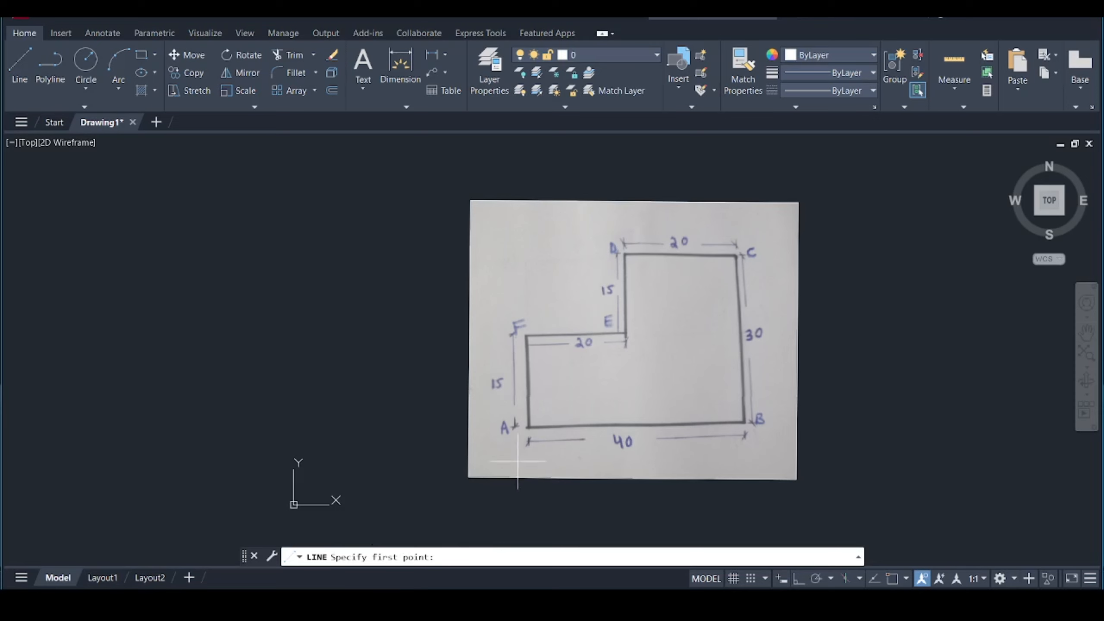
scroll(517, 431, "up", 6)
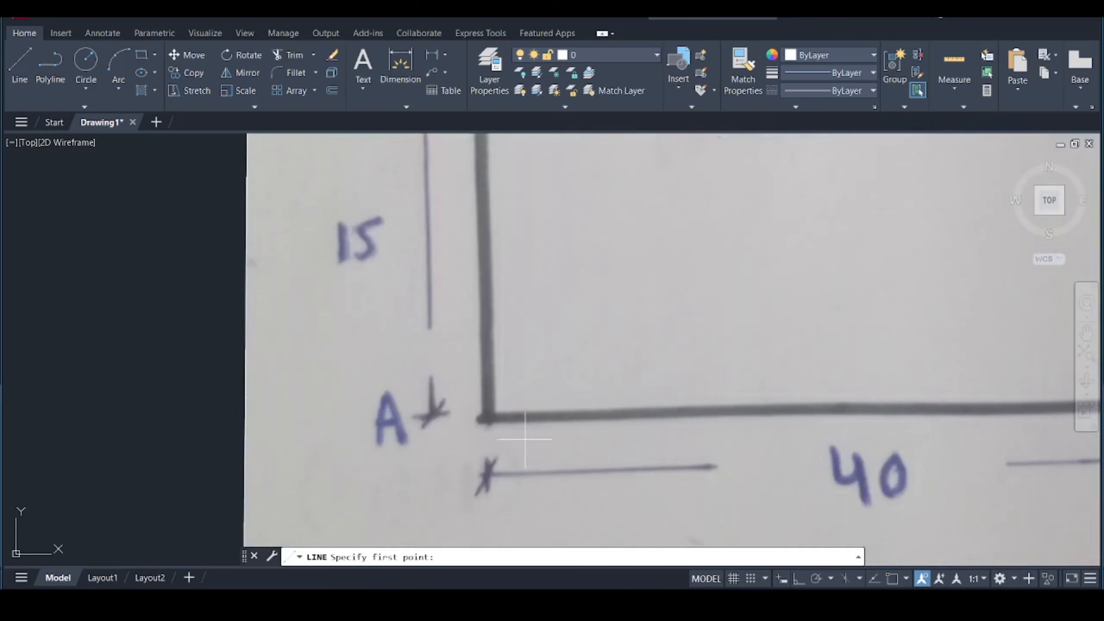
scroll(261, 383, "down", 2)
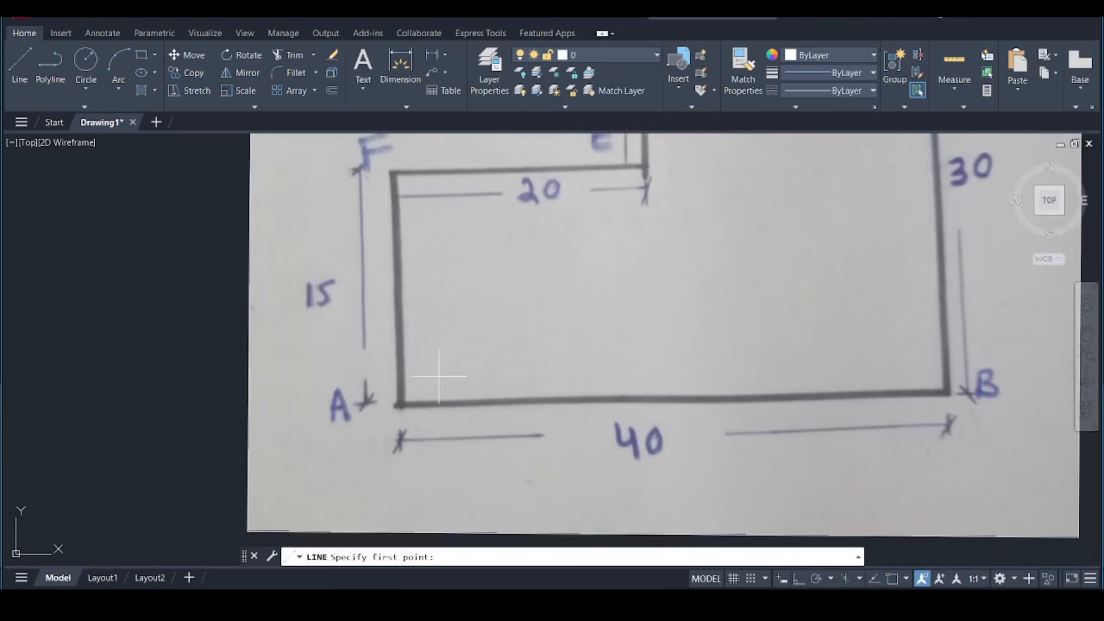
scroll(439, 375, "down", 6)
scroll(474, 375, "up", 4)
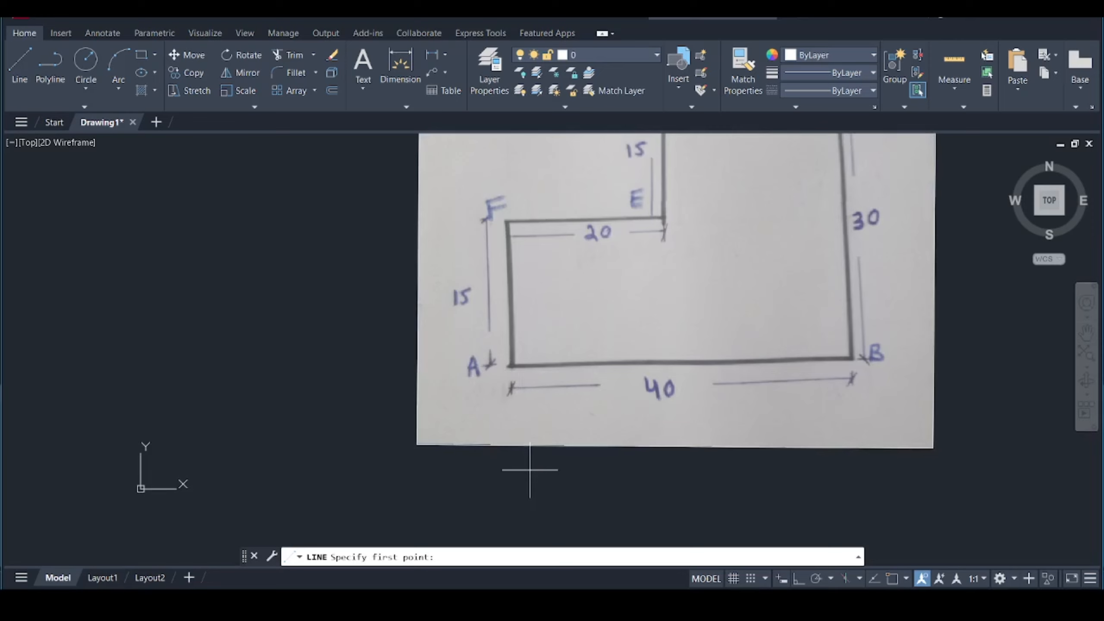
type("0,0")
key("Return")
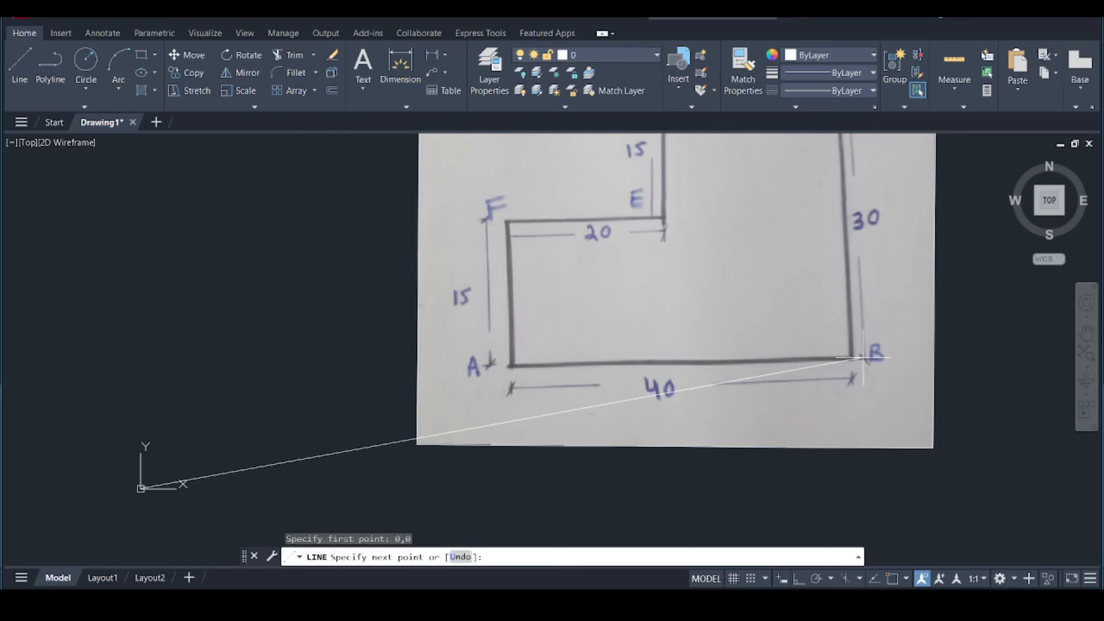
scroll(867, 356, "up", 4)
scroll(765, 338, "down", 5)
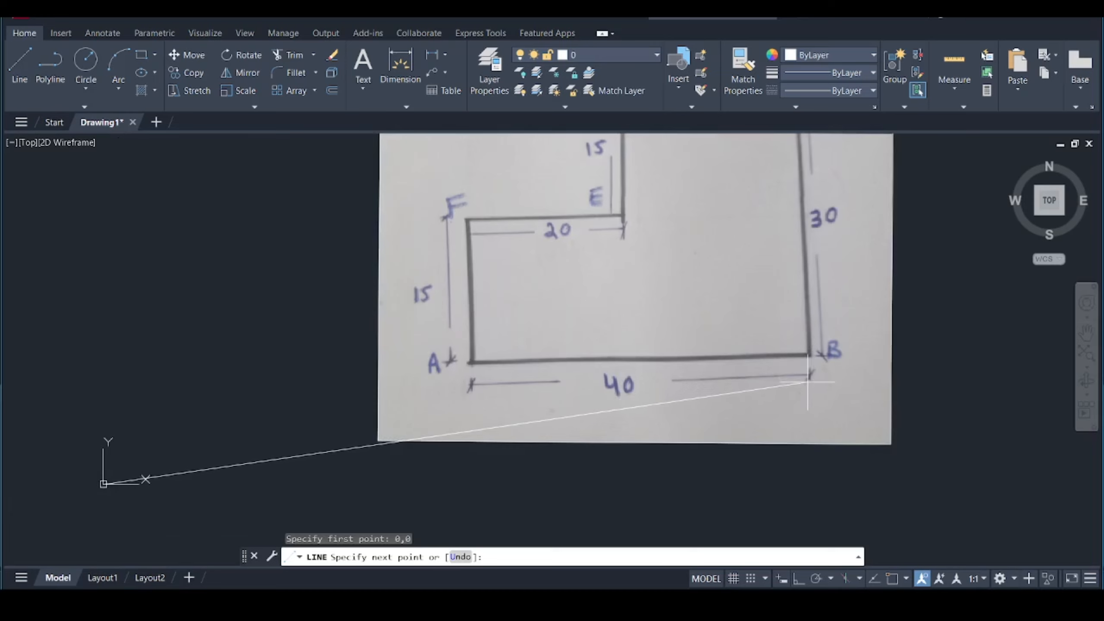
type("0,0")
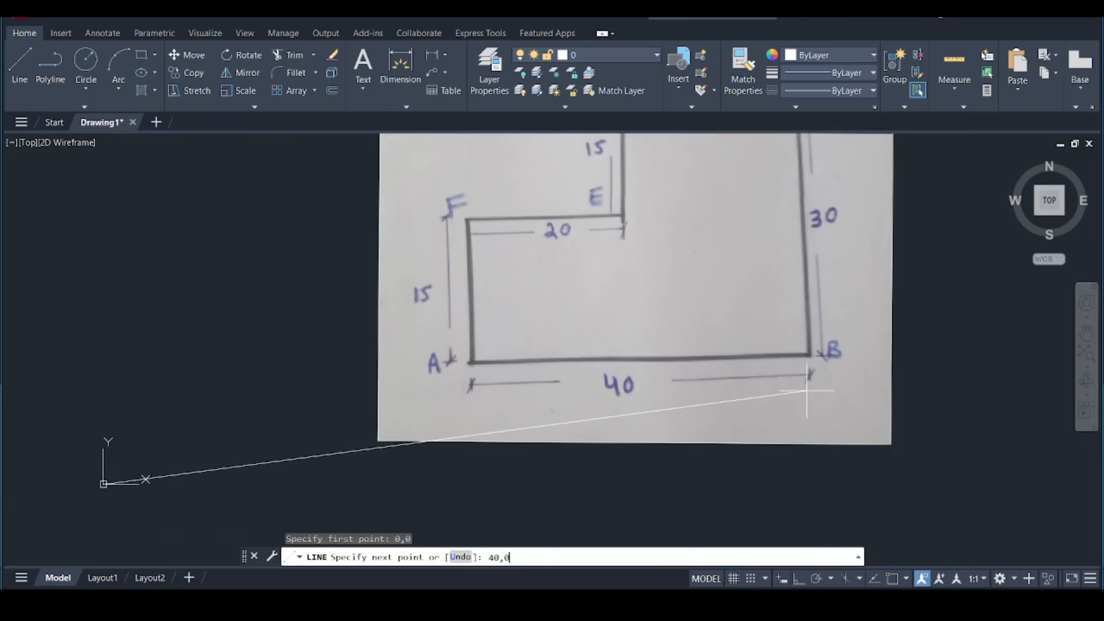
key("Return")
Continue the line from B up to corner C at absolute coordinates 40,30
scroll(693, 454, "down", 3)
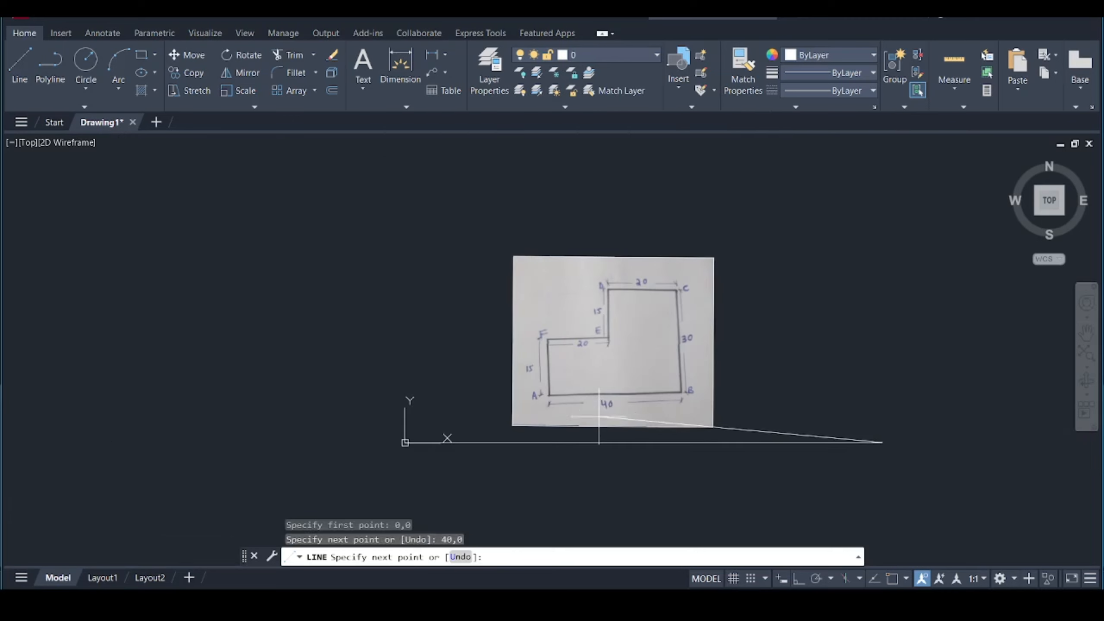
scroll(673, 288, "up", 2)
scroll(673, 288, "up", 3)
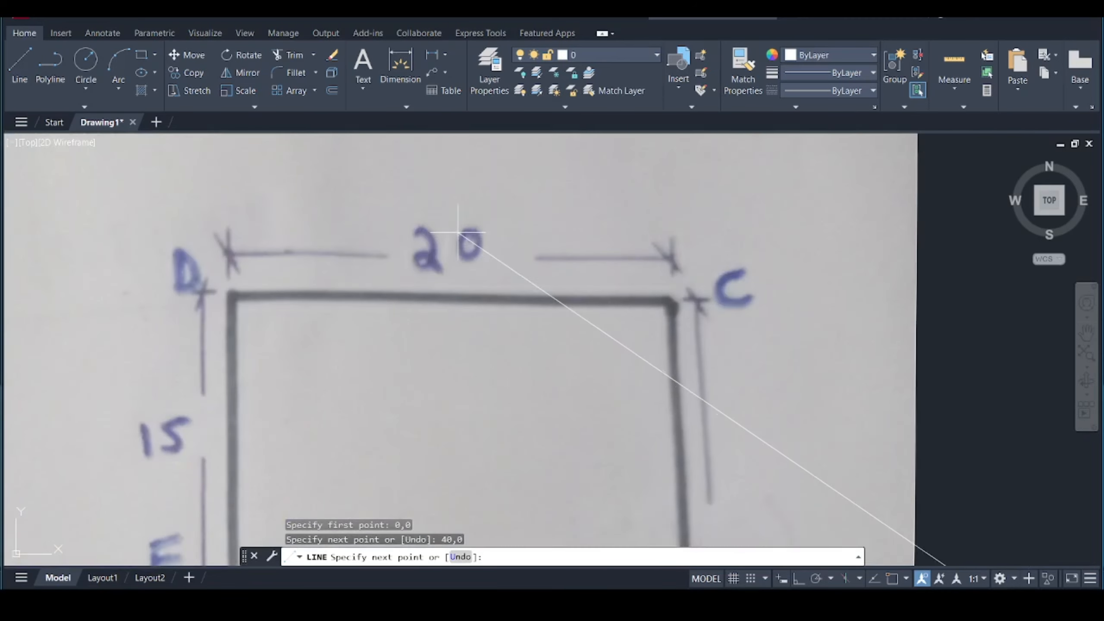
scroll(434, 211, "down", 1)
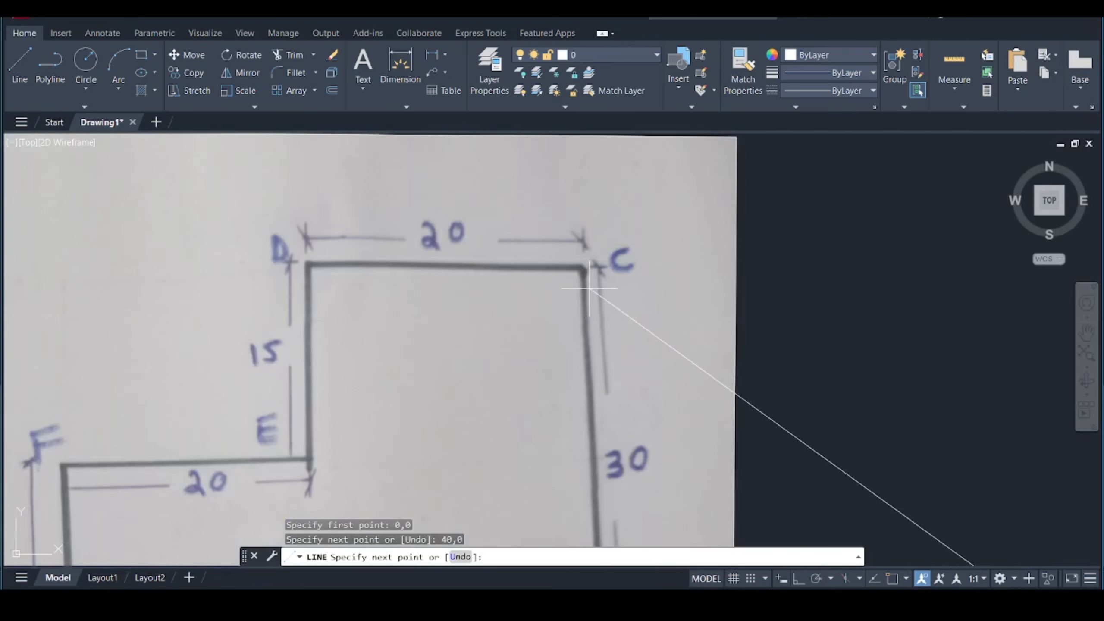
scroll(602, 250, "down", 2)
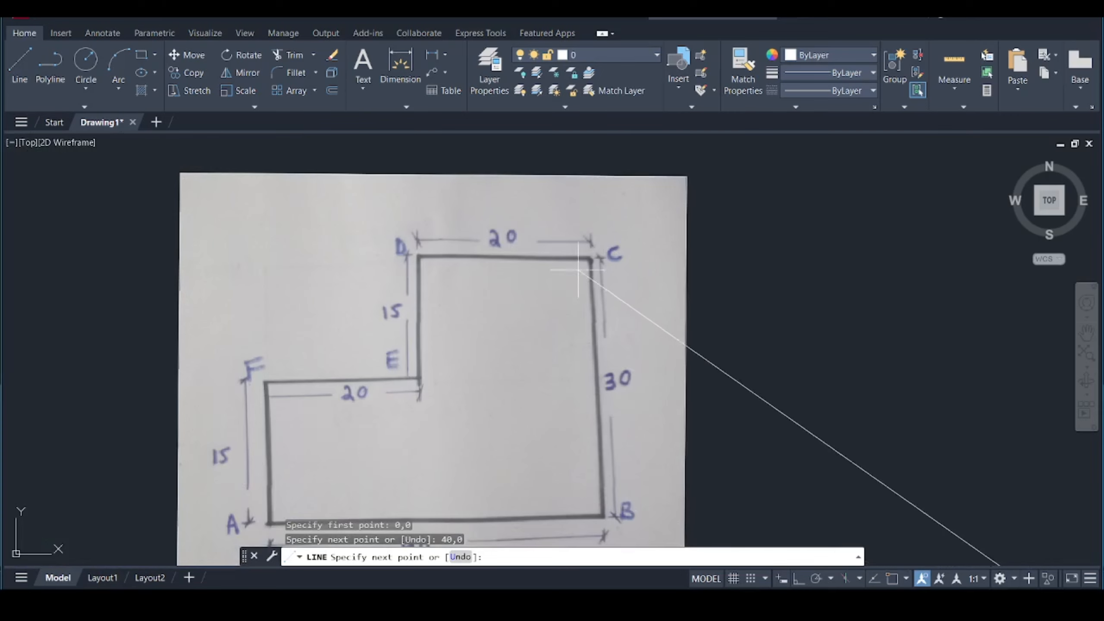
scroll(567, 241, "down", 3)
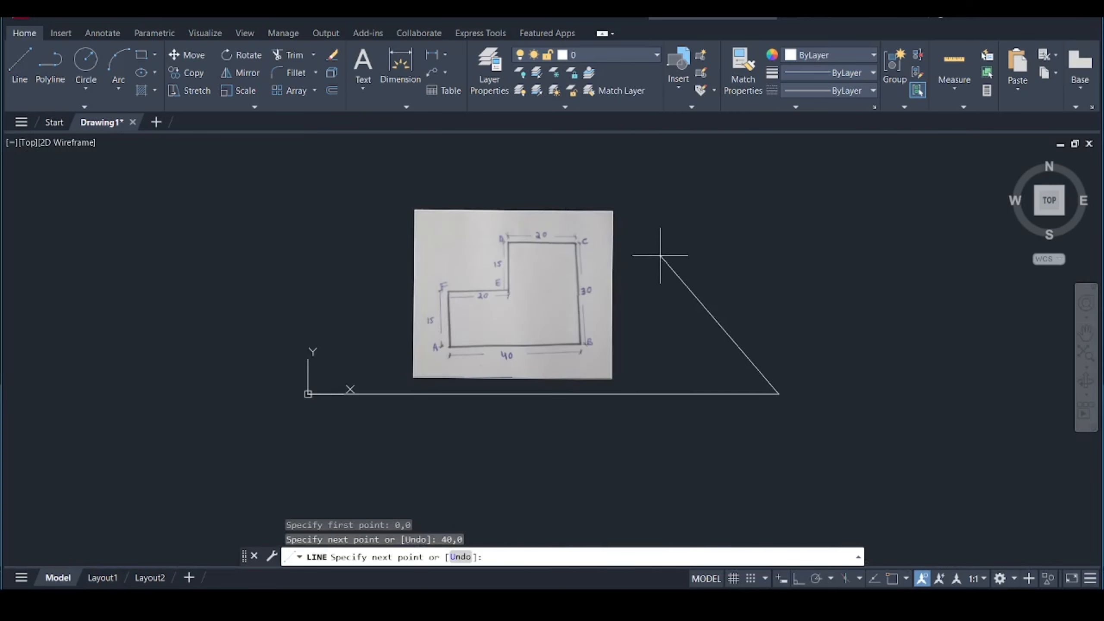
type("4")
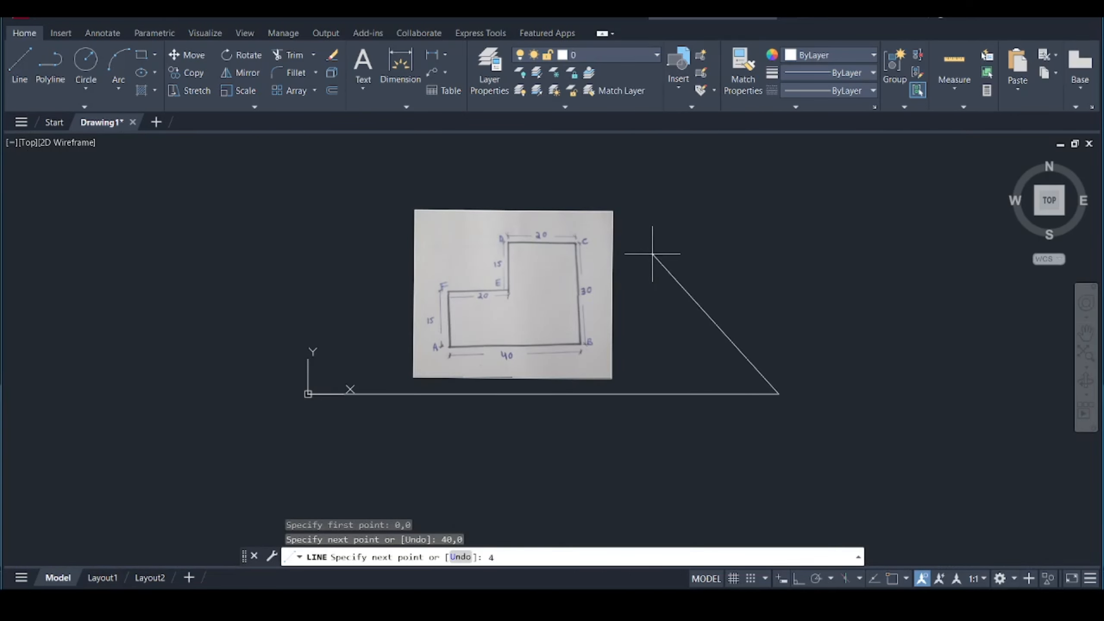
type("0,30")
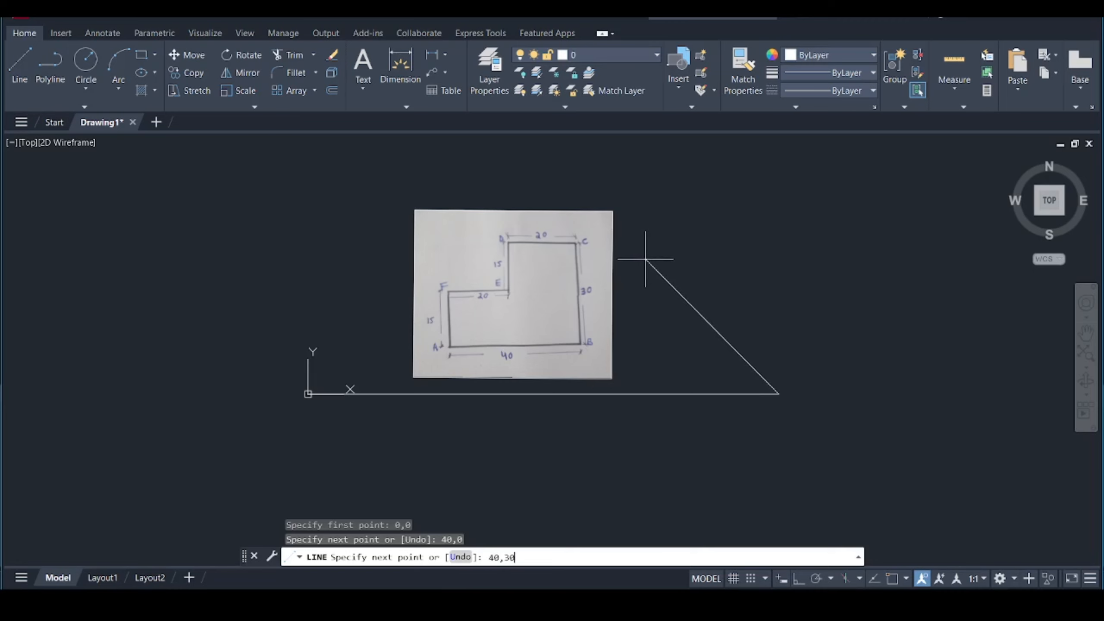
key("Return")
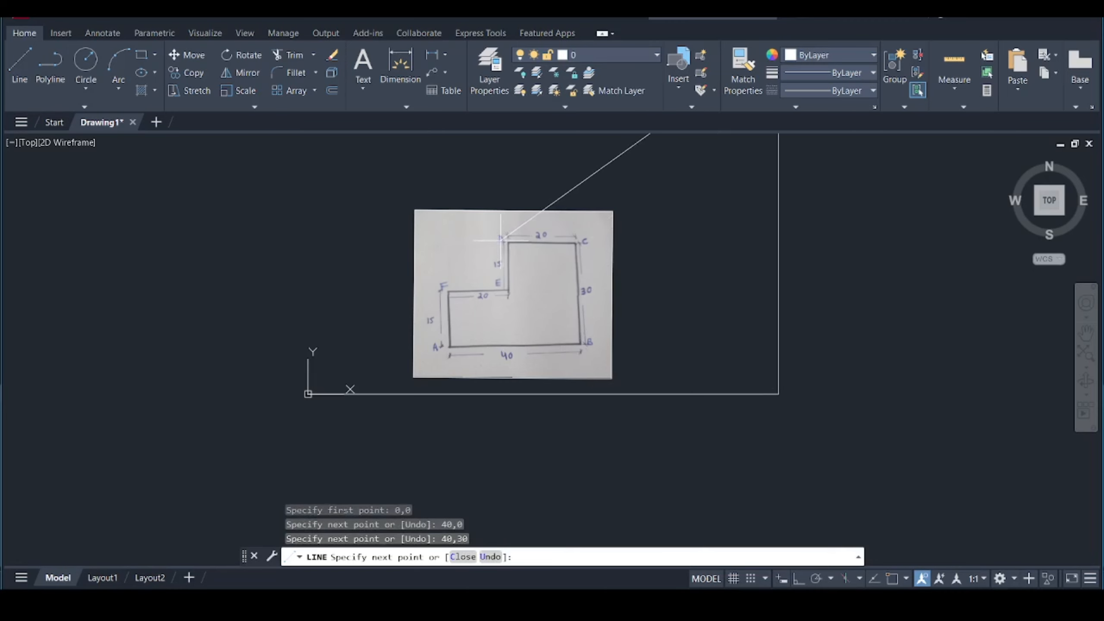
Add the top edge CD by continuing the line to absolute coordinates 20,30
scroll(495, 234, "up", 8)
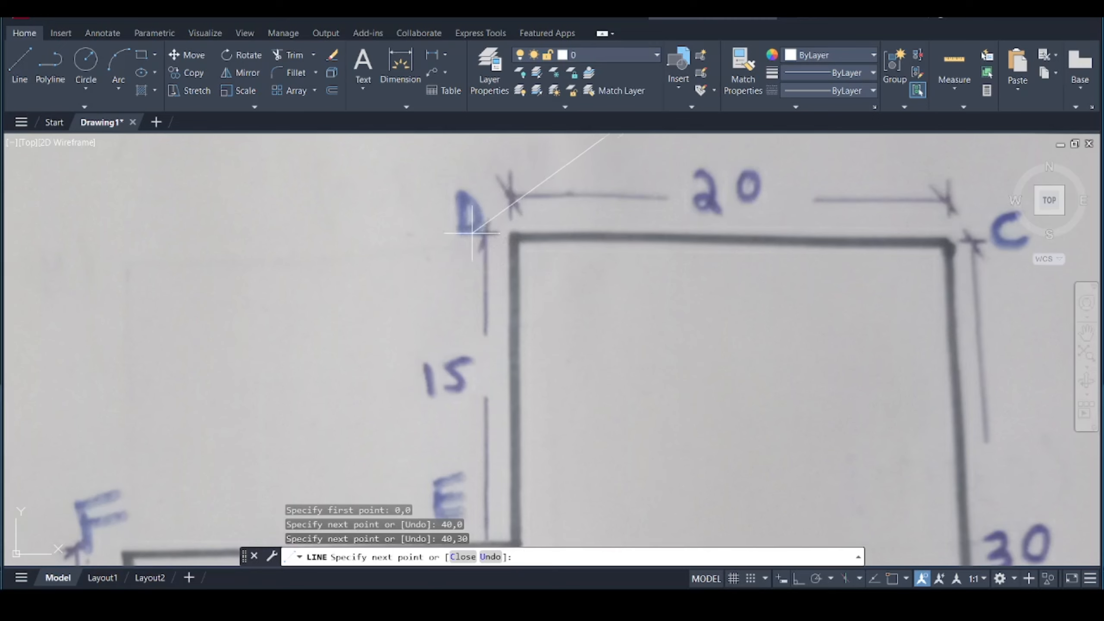
scroll(468, 244, "down", 2)
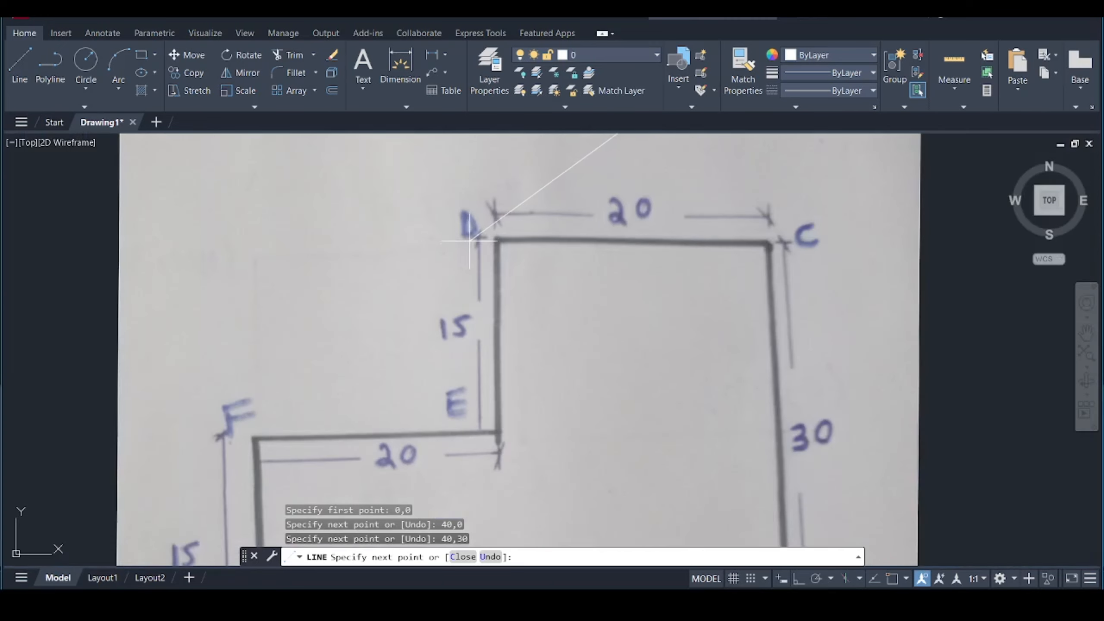
scroll(504, 222, "down", 2)
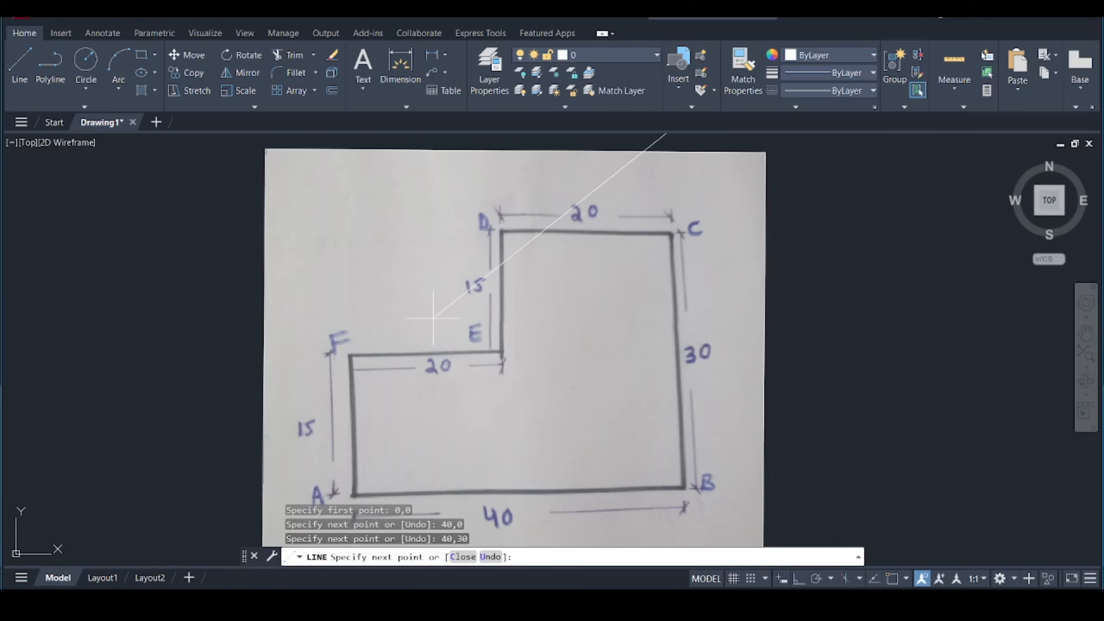
scroll(424, 299, "down", 2)
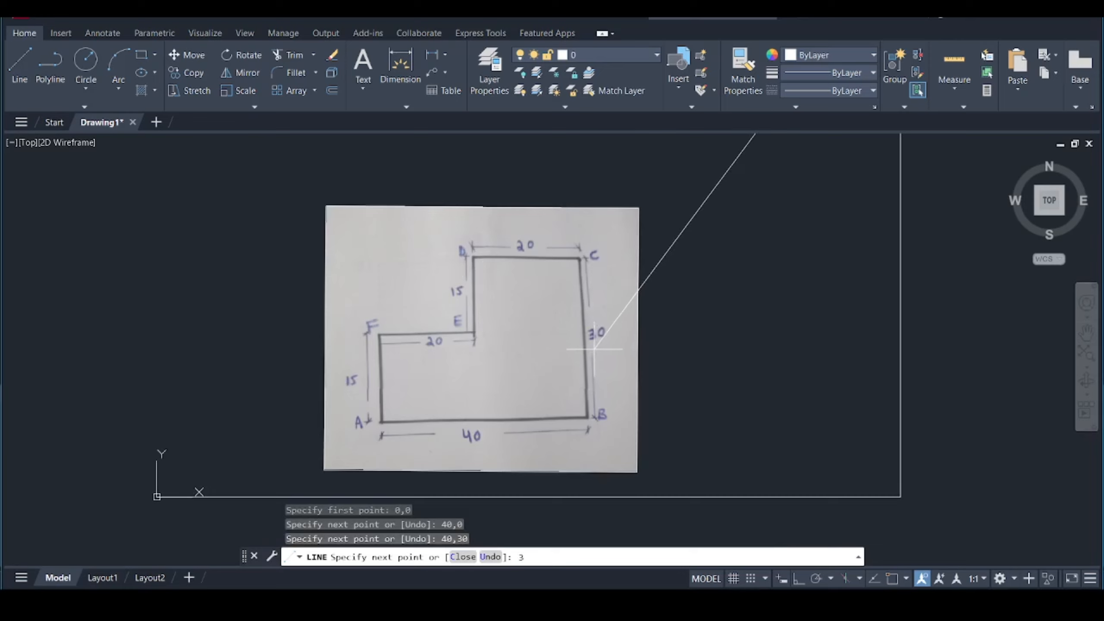
key("BackSpace")
type("20,30")
key("Return")
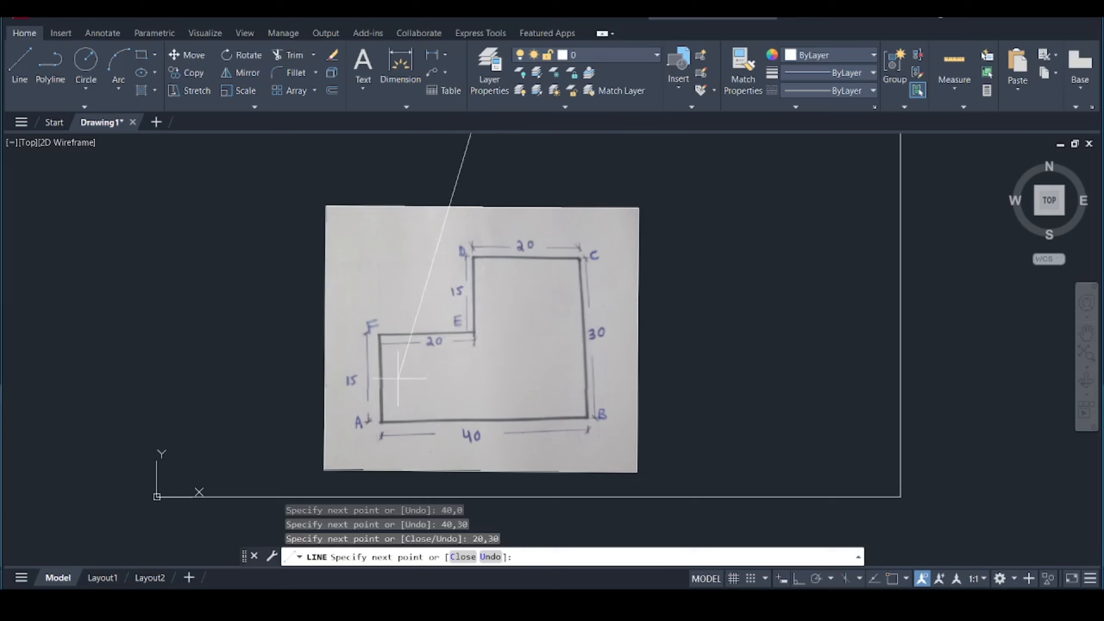
Continue the line from D down to the inner corner E at absolute coordinates 20,15
scroll(415, 426, "down", 2)
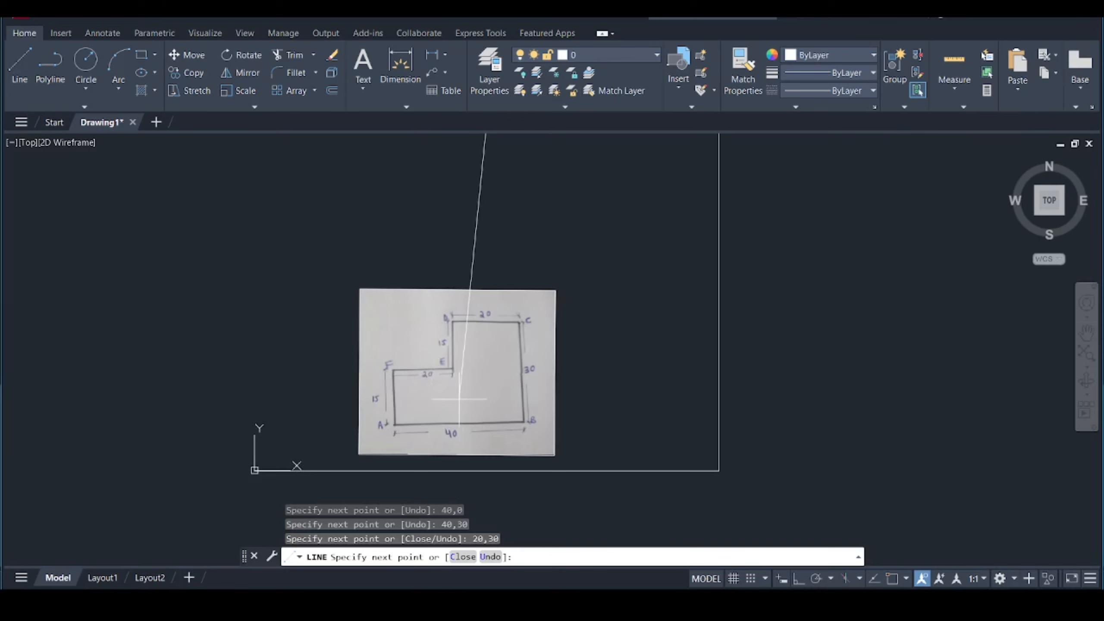
scroll(458, 399, "up", 4)
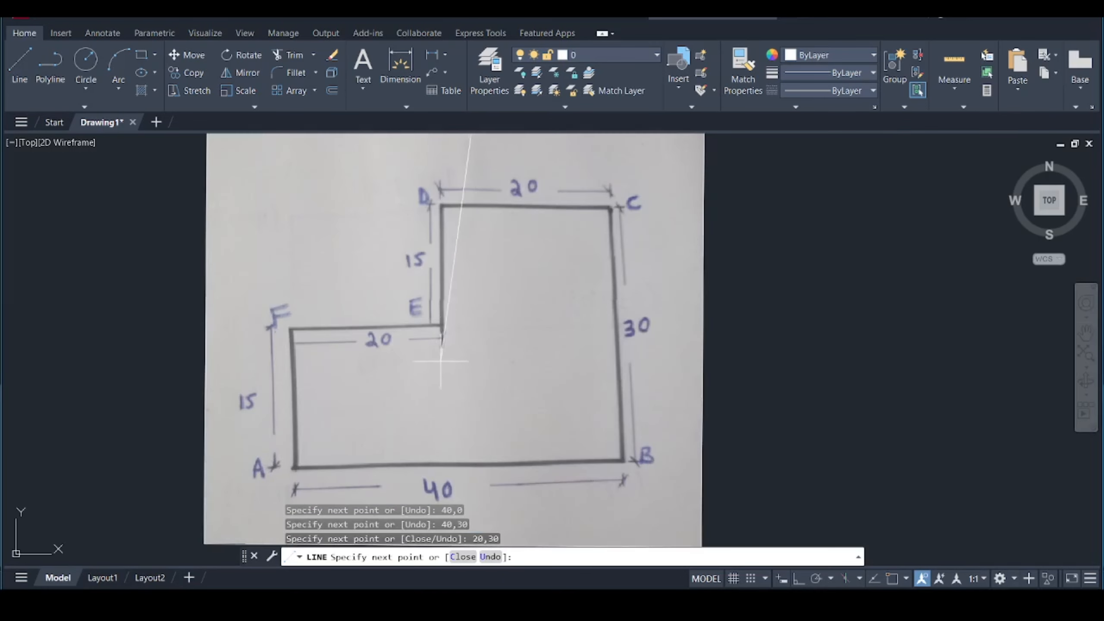
type("2")
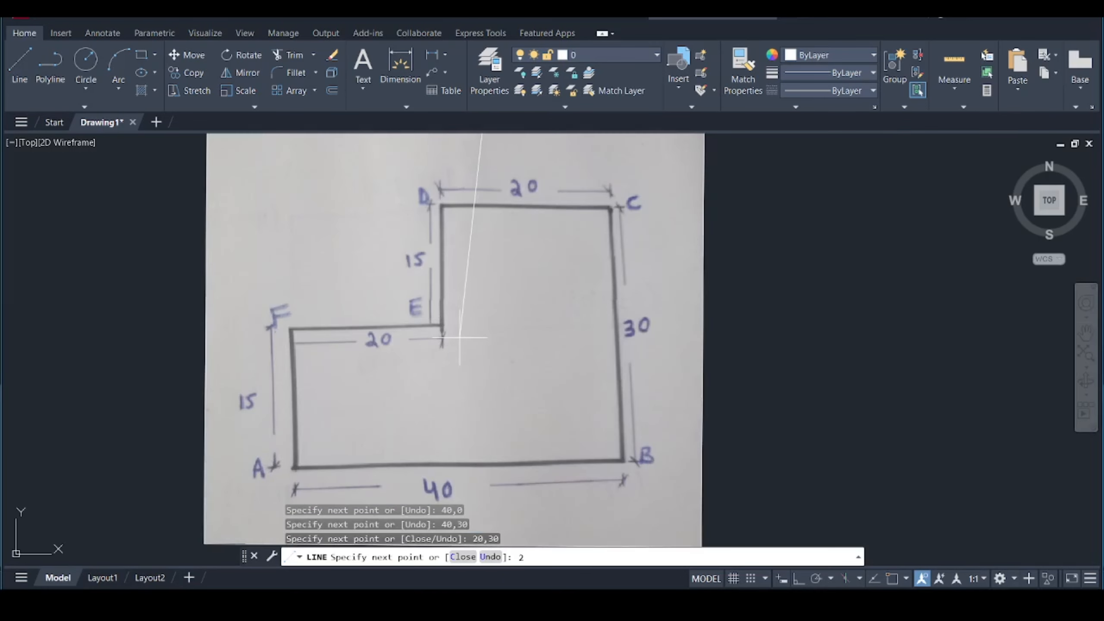
type("0,15")
key("Return")
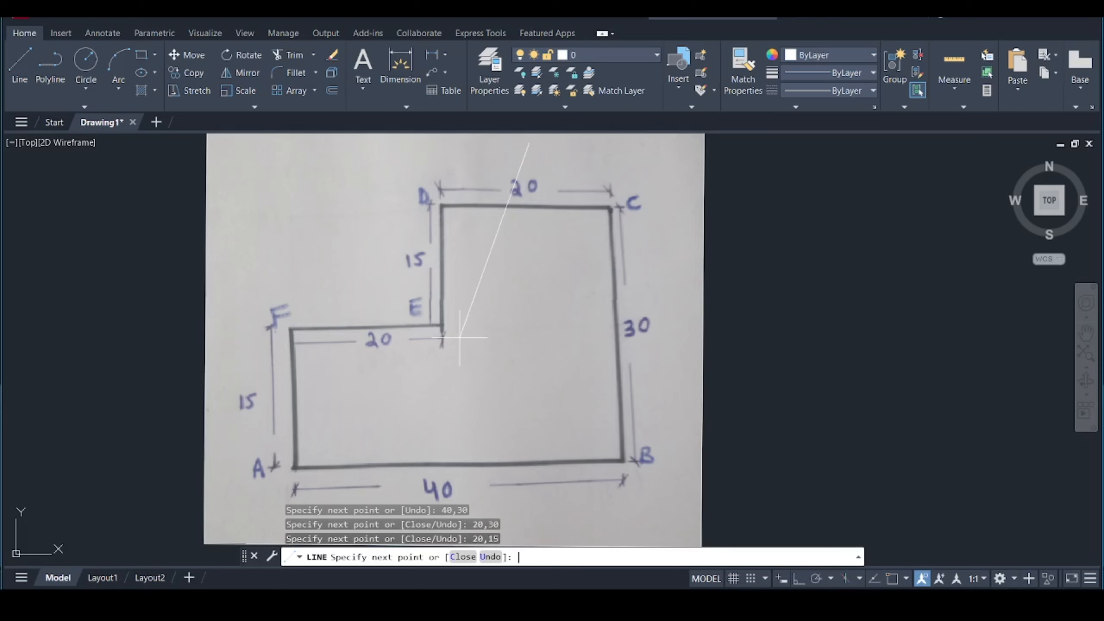
Continue the line from E to corner F at 0,15, and close the outline back at A on 0,0
scroll(583, 349, "down", 1)
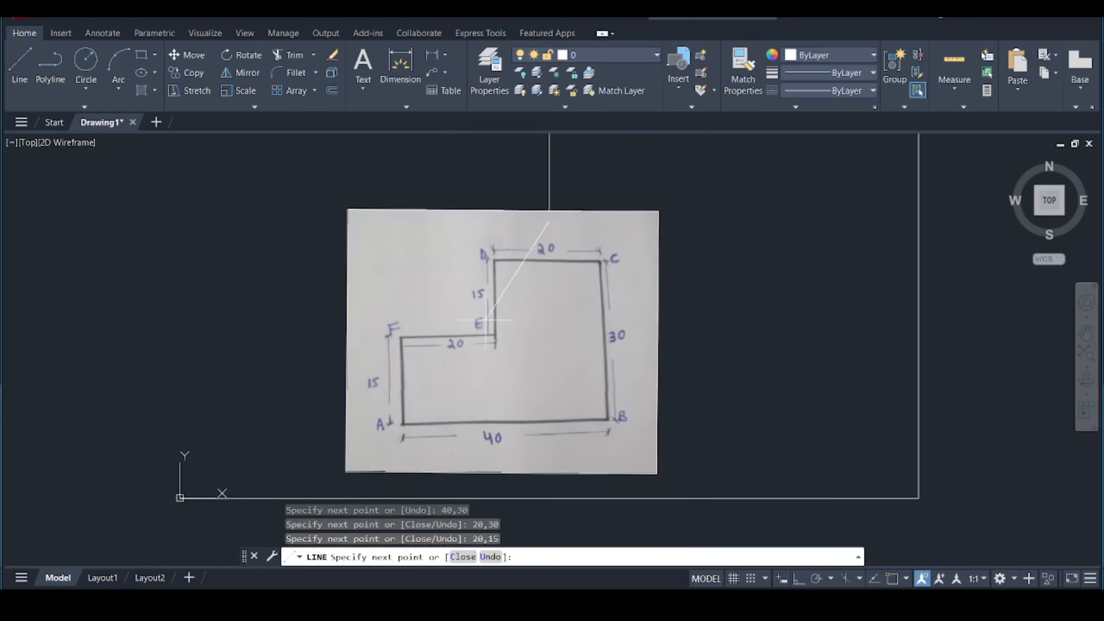
scroll(400, 347, "up", 1)
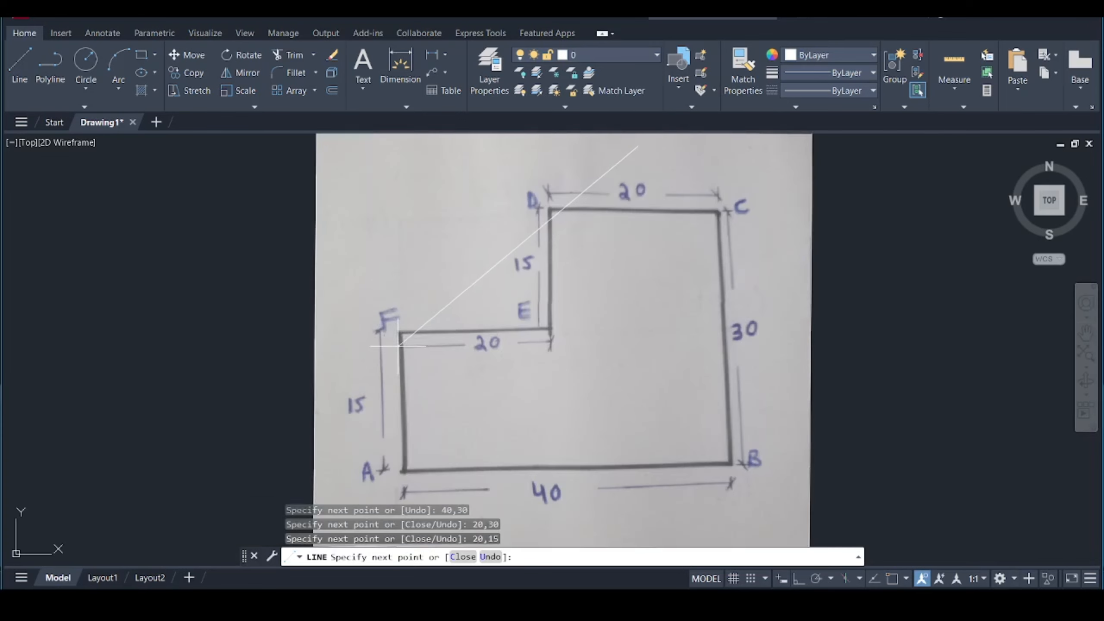
scroll(397, 285, "up", 1)
scroll(396, 261, "down", 1)
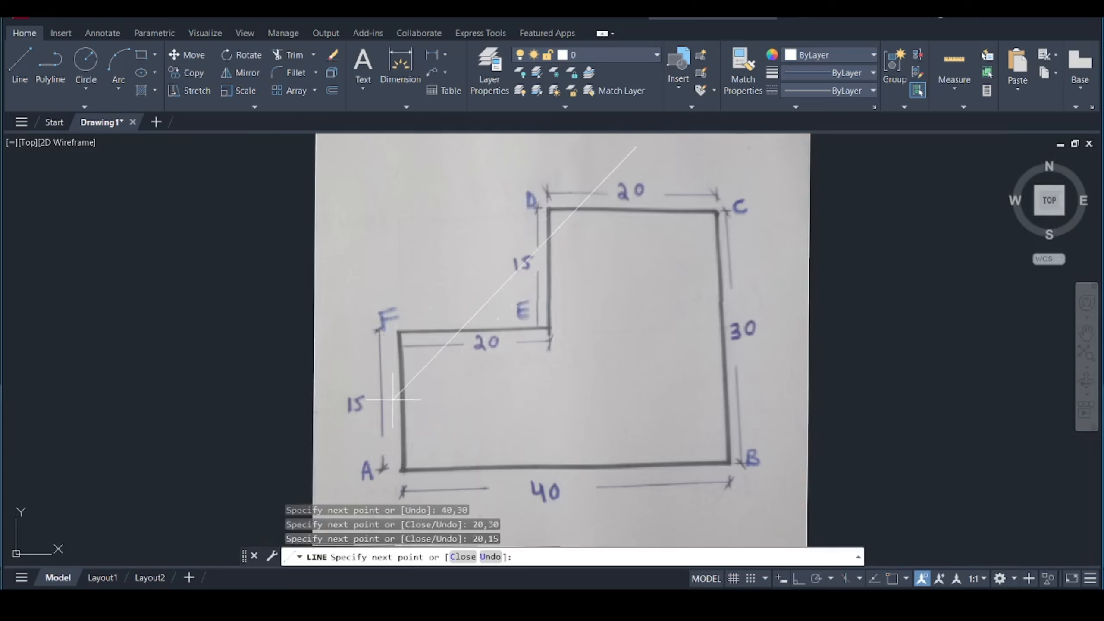
scroll(381, 345, "down", 4)
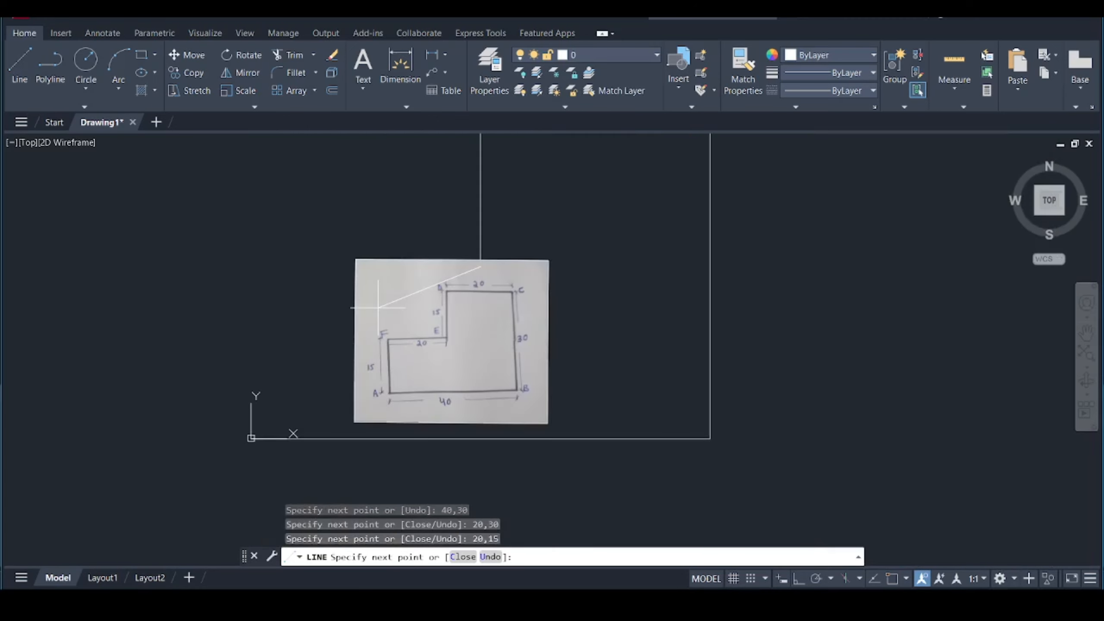
type("0,15")
key("Return")
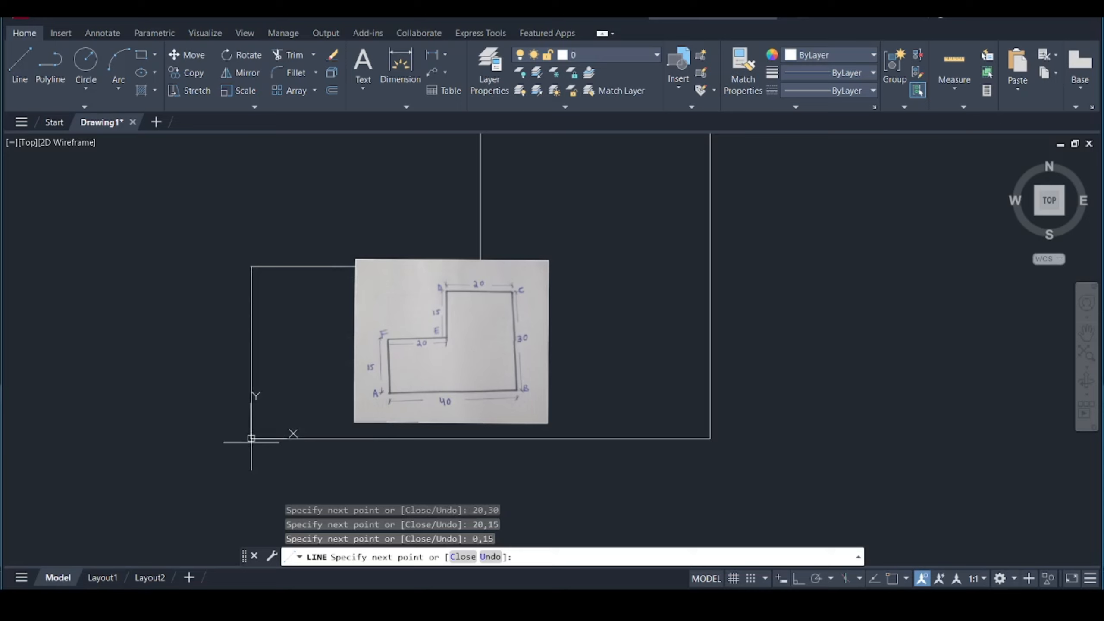
type("0,0")
key("Return")
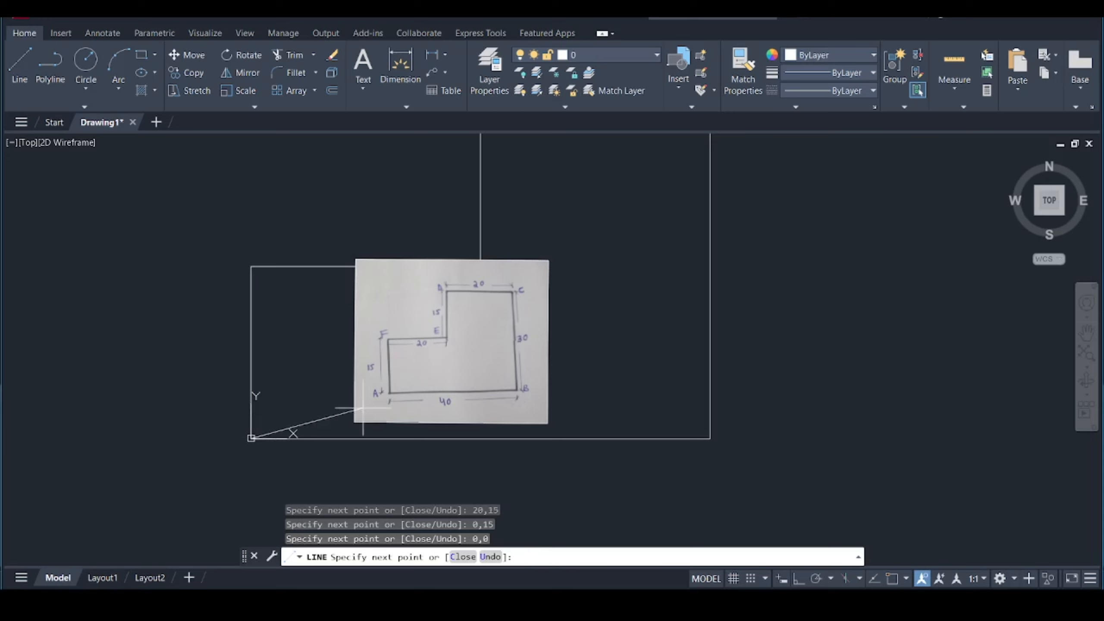